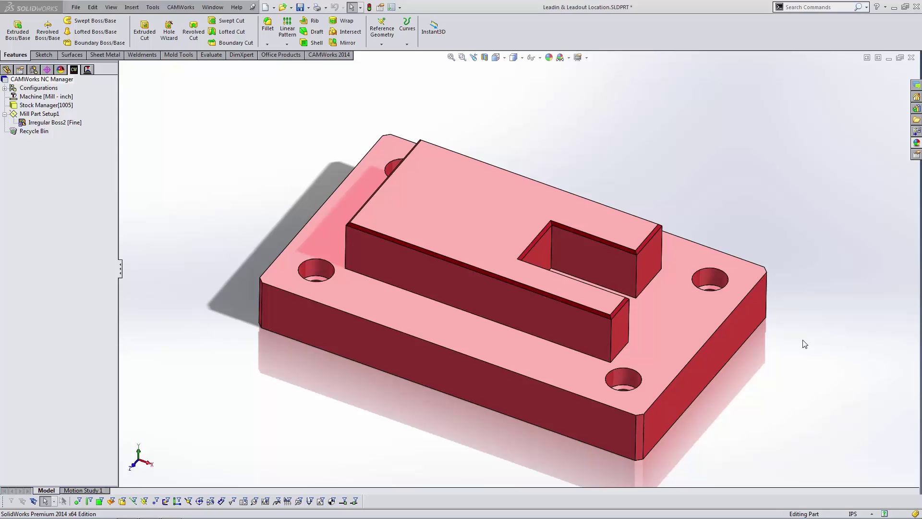
Highlight the Irregular Boss2 [Fine] feature on the part and turn the view slightly.
left_click(55, 122)
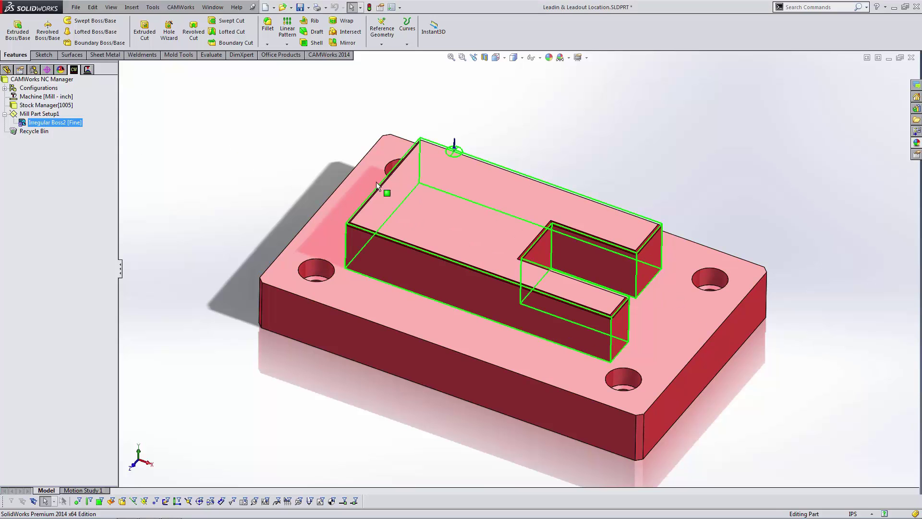
mouse_move(377, 186)
middle_mouse_down()
mouse_move(350, 181)
mouse_move(374, 187)
middle_mouse_up()
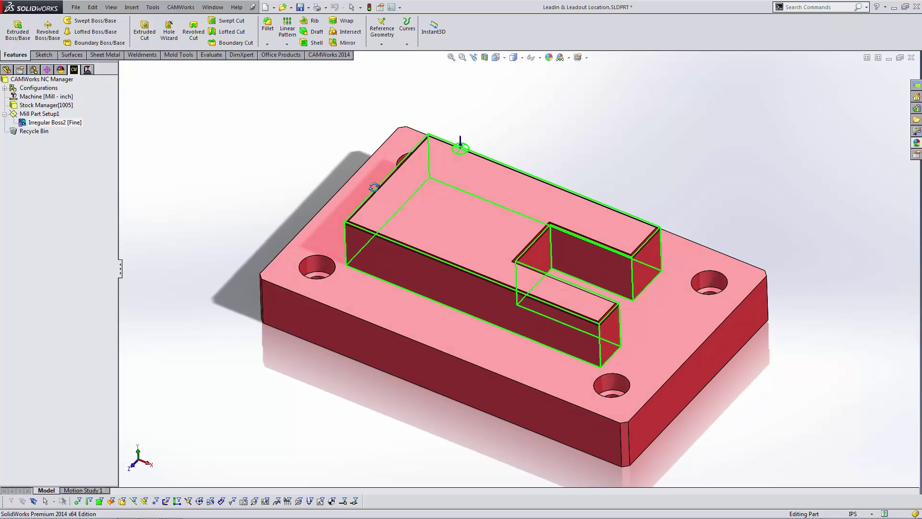
key("Escape")
Display the Contour Mill2 operation's stacked toolpath passes around the boss from the Operation Tree.
left_click(88, 73)
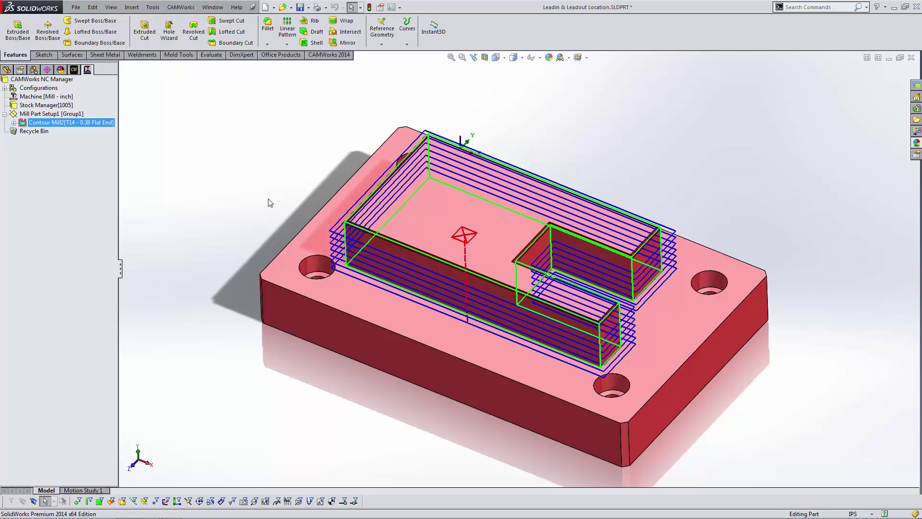
scroll(482, 344, "down", 5)
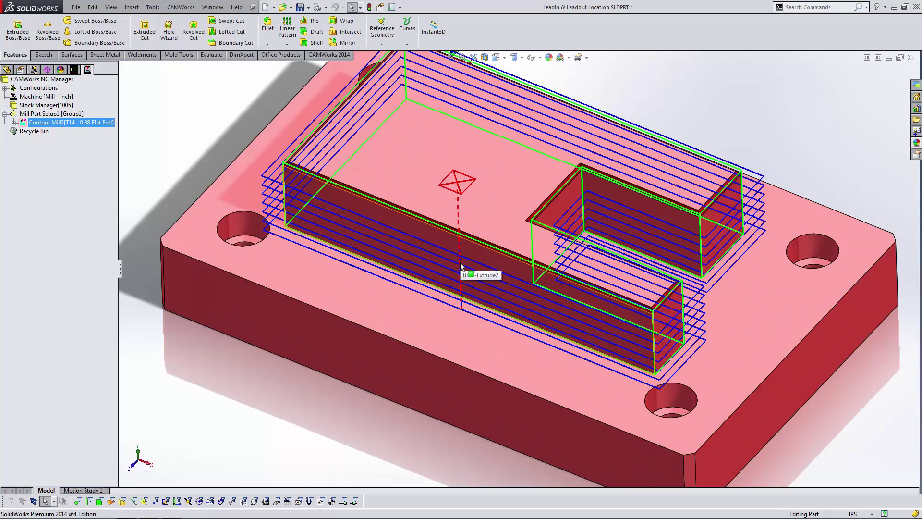
left_click(498, 243)
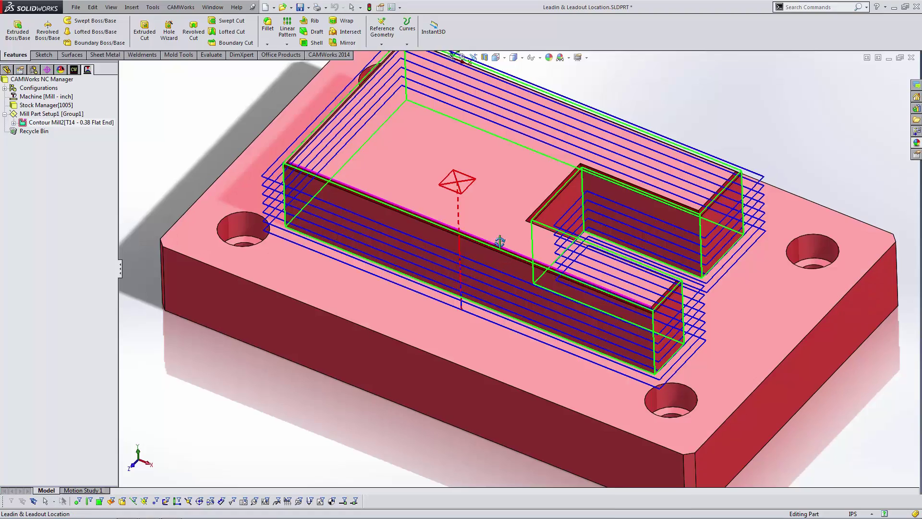
scroll(500, 241, "up", 5)
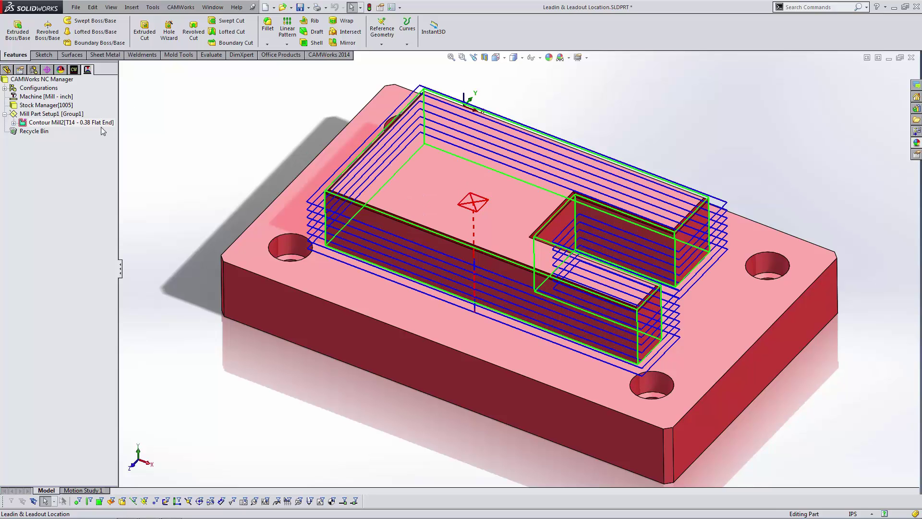
Set Contour Mill2's lead-in type to Arc and preview the arc entries on each pass.
double_click(87, 123)
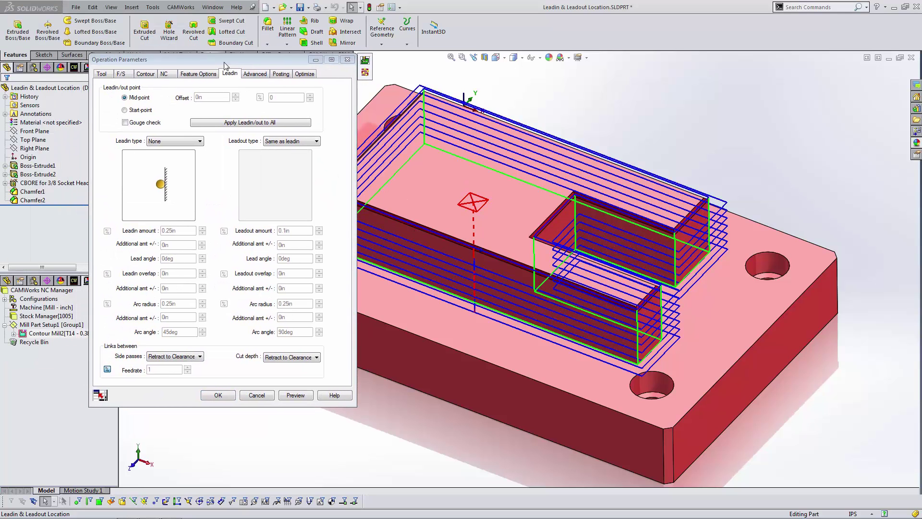
left_click_drag(220, 57, 207, 63)
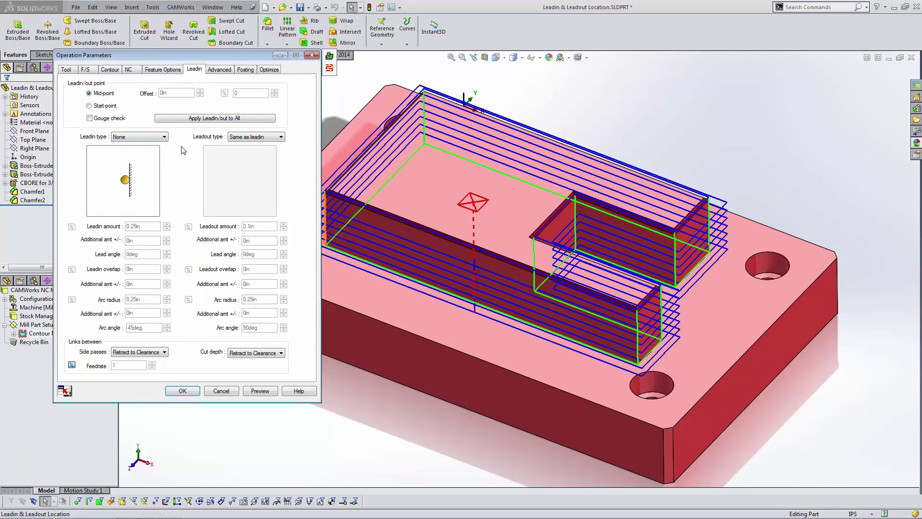
left_click(164, 137)
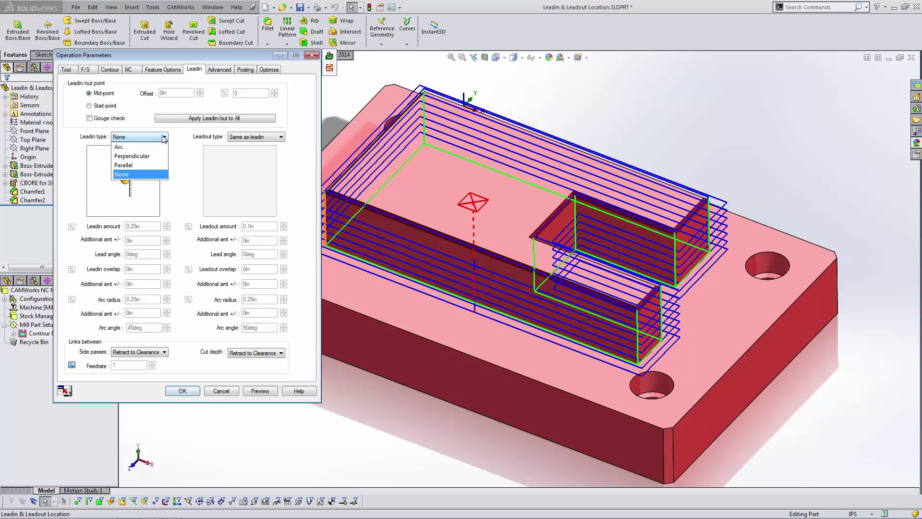
left_click(154, 148)
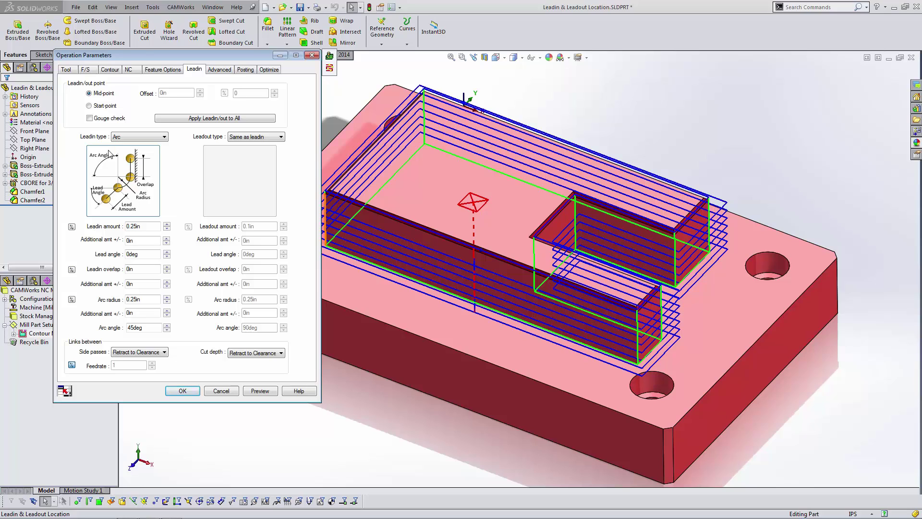
left_click(259, 391)
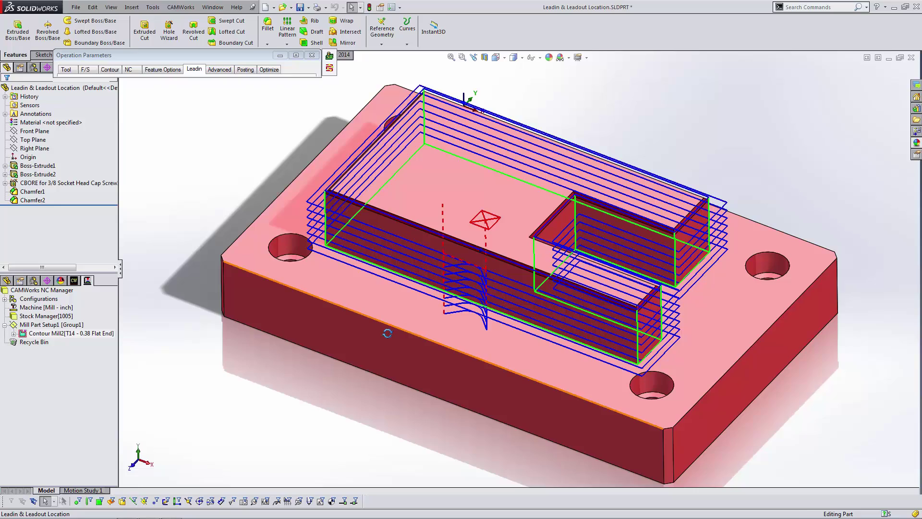
scroll(351, 342, "down", 2)
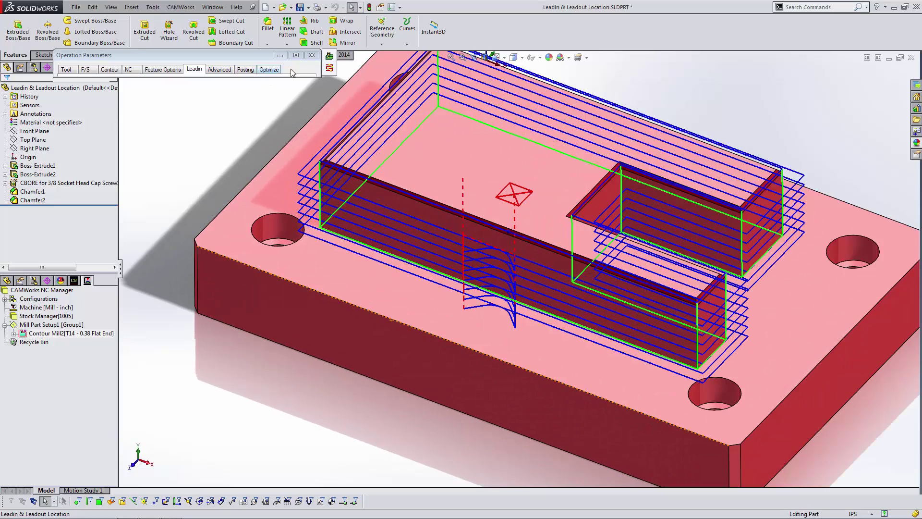
left_click(313, 56)
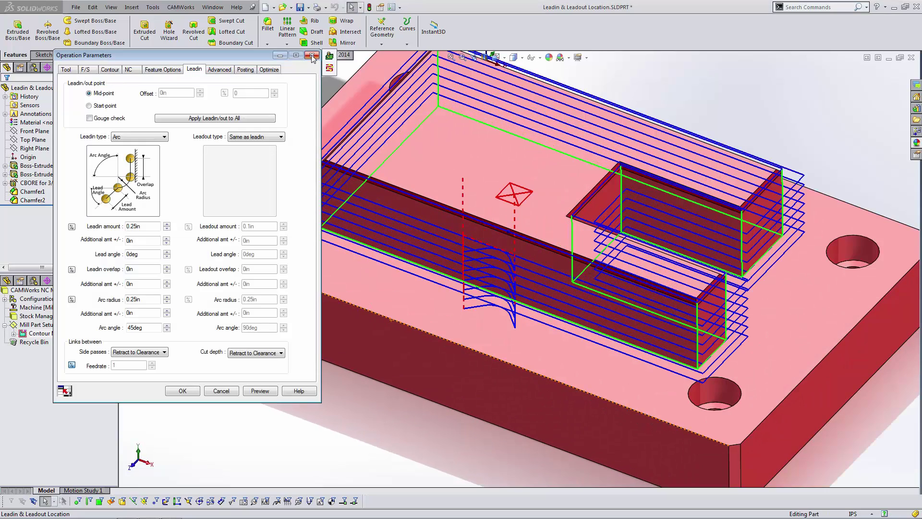
Raise the lead-in overlap by two increments and preview the regenerated toolpath.
left_click(167, 266)
left_click(260, 390)
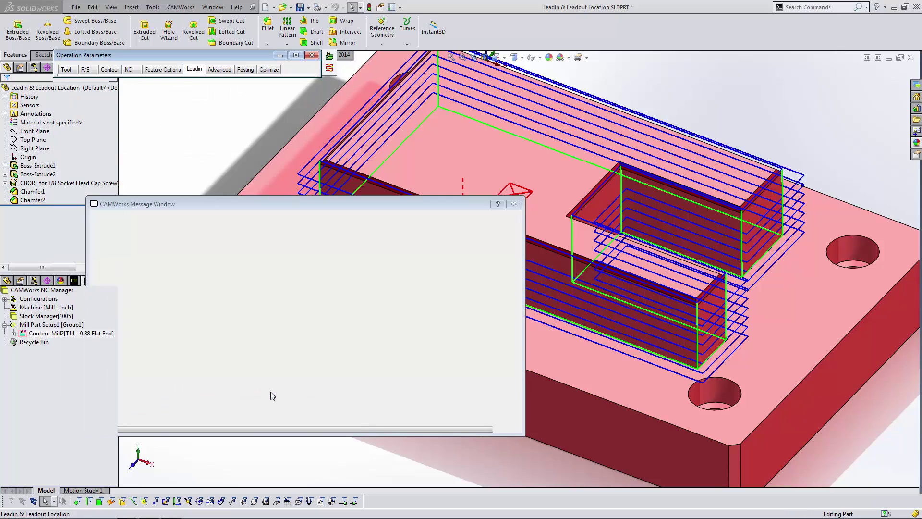
middle_click_drag(330, 290, 341, 292)
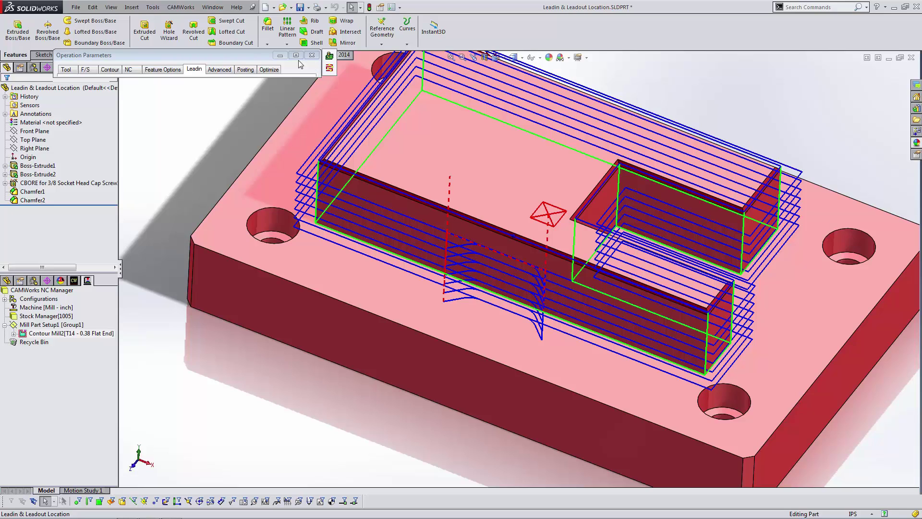
Confirm the arc lead-in: 0.25in amount, 0.3in overlap, 0.25in radius, 45deg, leadout same as leadin.
left_click(181, 70)
middle_click_drag(432, 201, 445, 185)
scroll(447, 180, "down", 3)
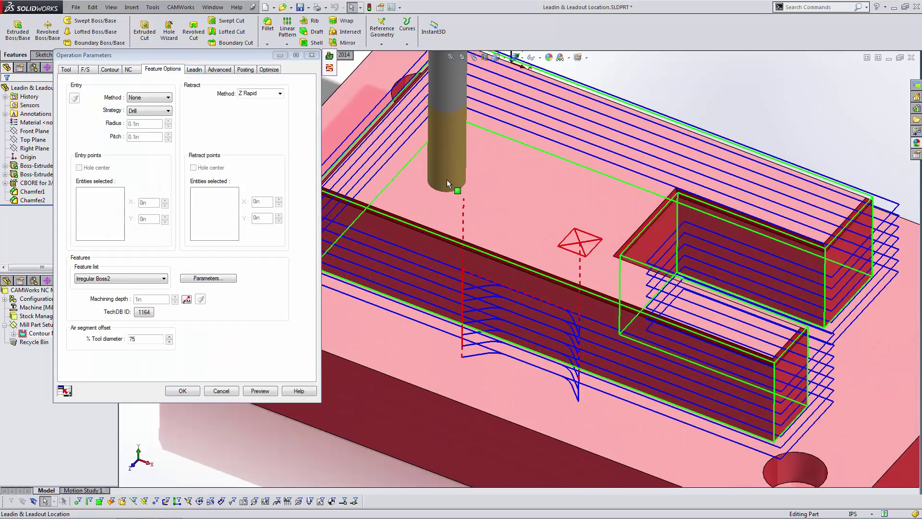
left_click(202, 73)
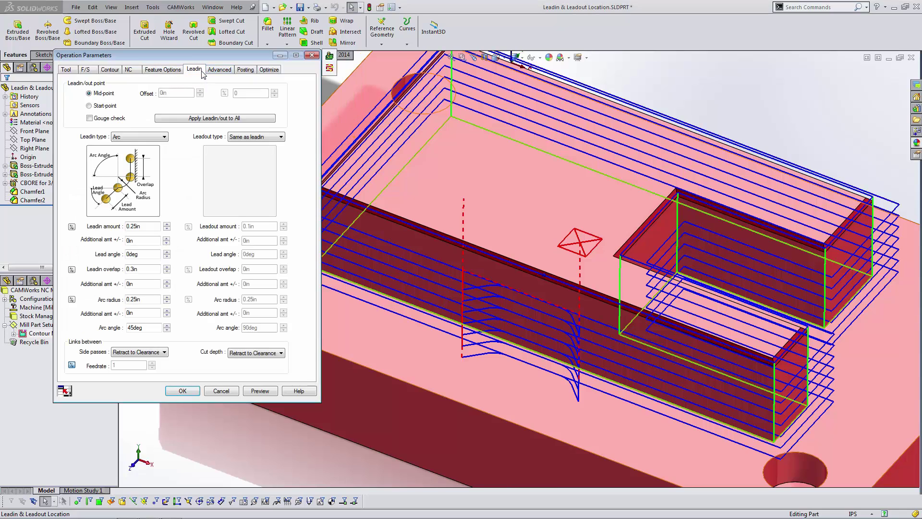
left_click(179, 73)
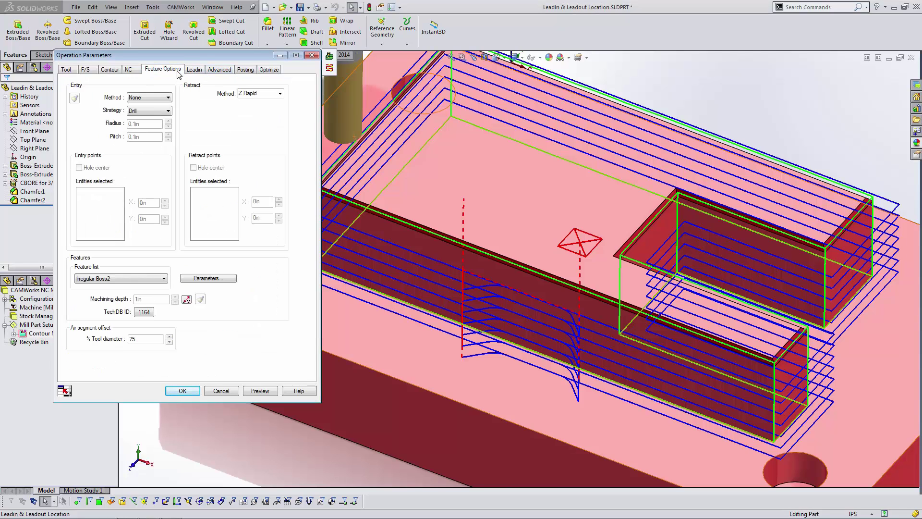
left_click(201, 73)
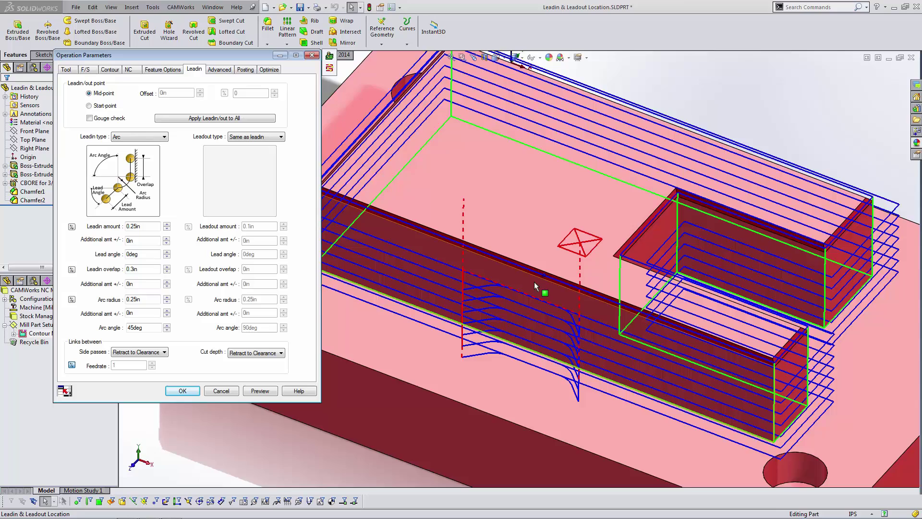
scroll(549, 274, "down", 5)
scroll(567, 273, "down", 3)
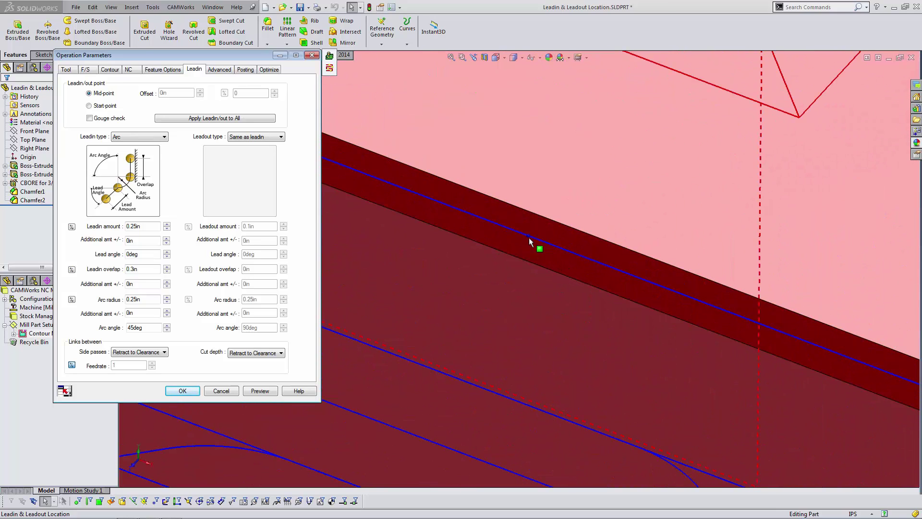
scroll(546, 251, "up", 8)
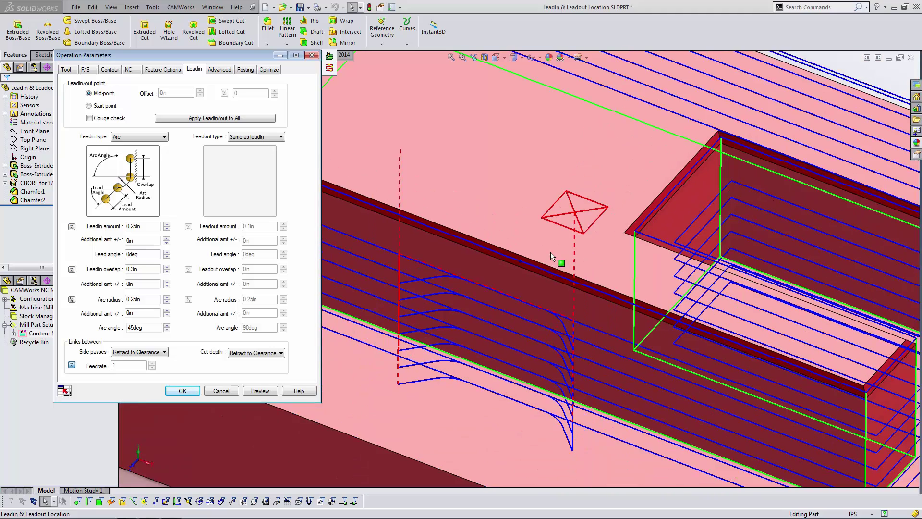
scroll(539, 272, "up", 2)
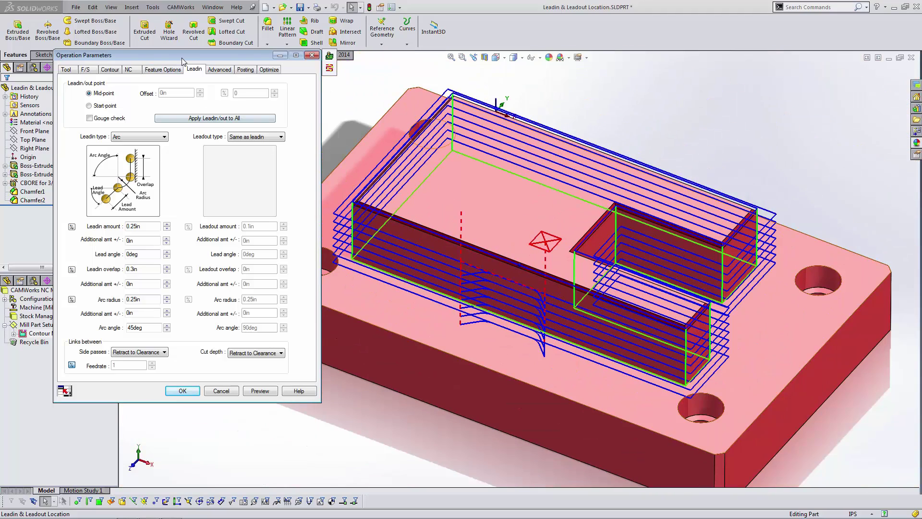
left_click_drag(183, 61, 198, 72)
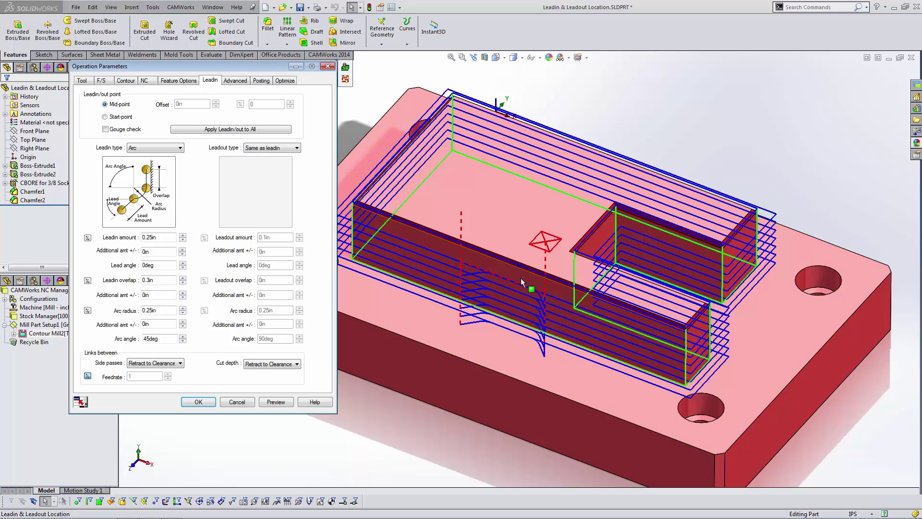
Pick the chamfered pocket-rim edge as the entry location and preview the arc lead-ins.
scroll(538, 291, "down", 5)
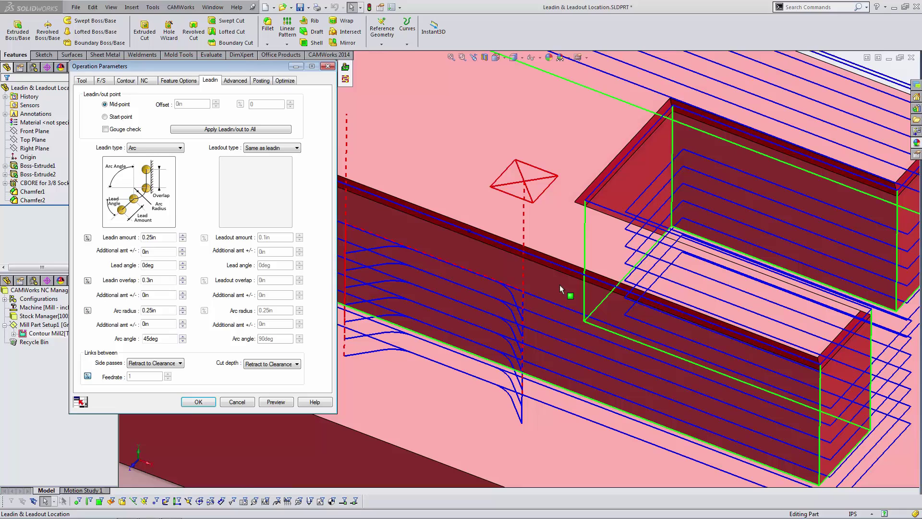
left_click(630, 150)
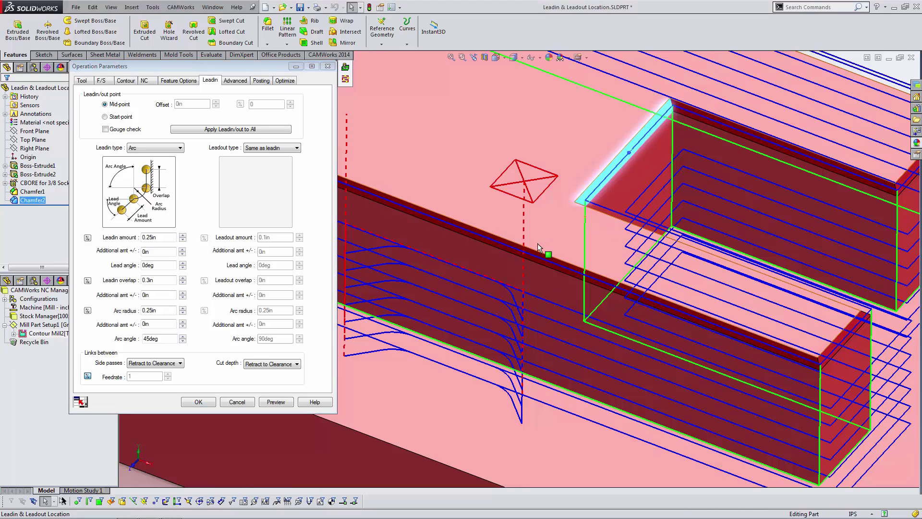
left_click(275, 403)
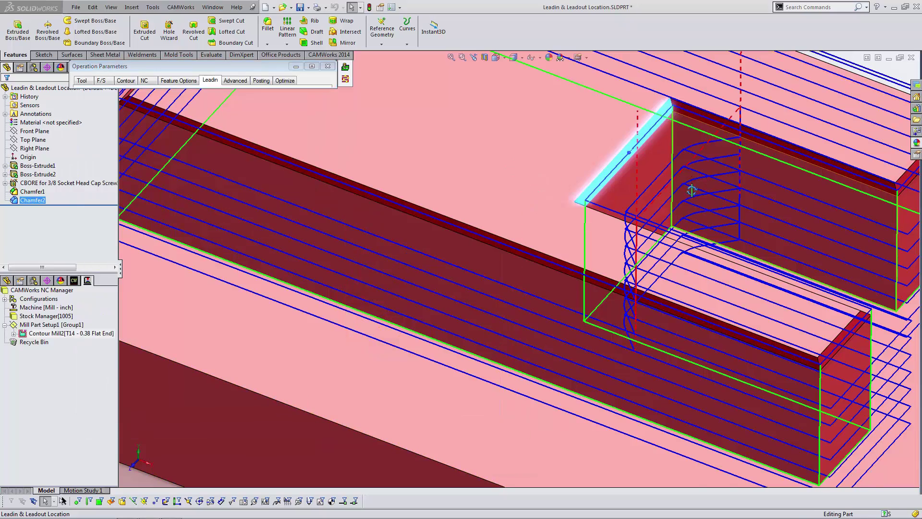
middle_click_drag(692, 191, 697, 252)
scroll(696, 264, "up", 3)
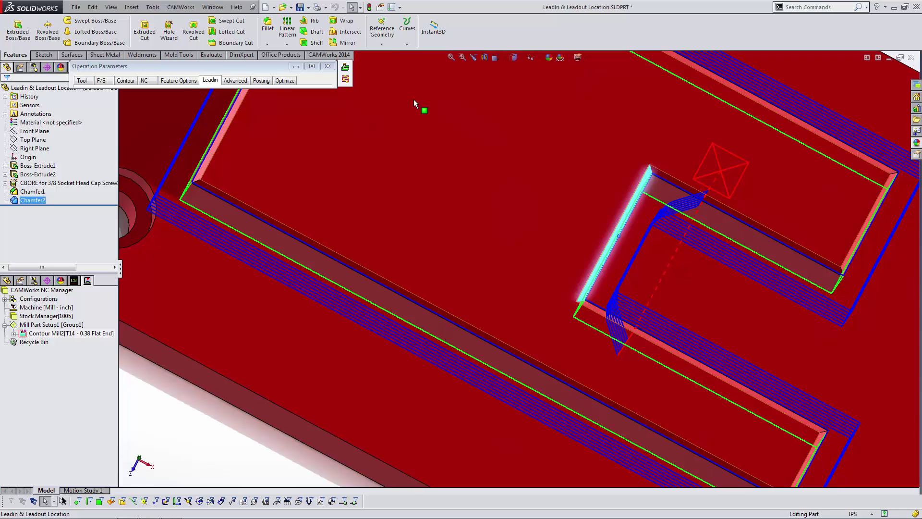
Enable Gouge check for the lead-in/out and preview the recomputed toolpath.
mouse_move(334, 70)
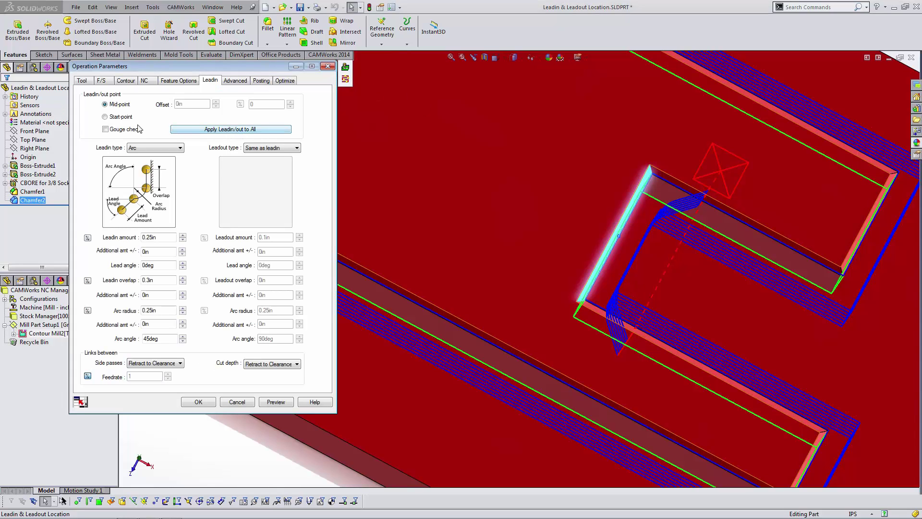
left_click(105, 129)
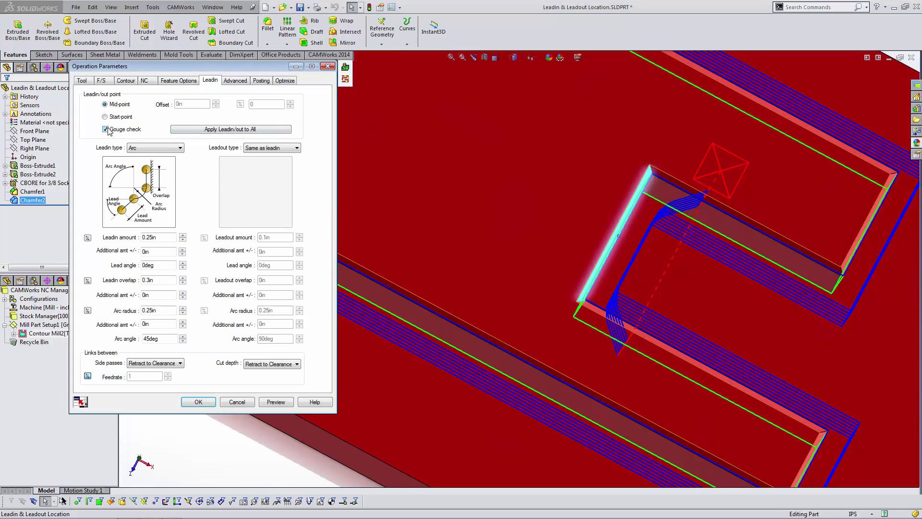
left_click(283, 402)
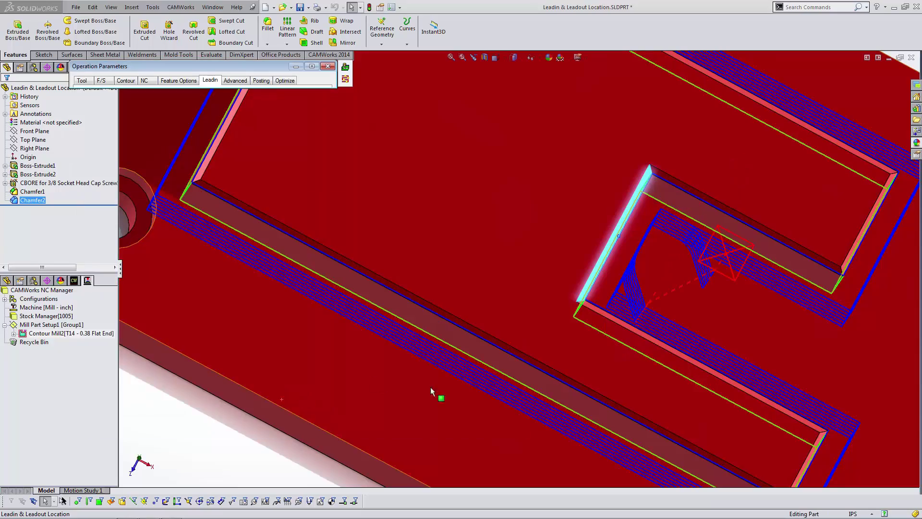
middle_click_drag(714, 272, 704, 238)
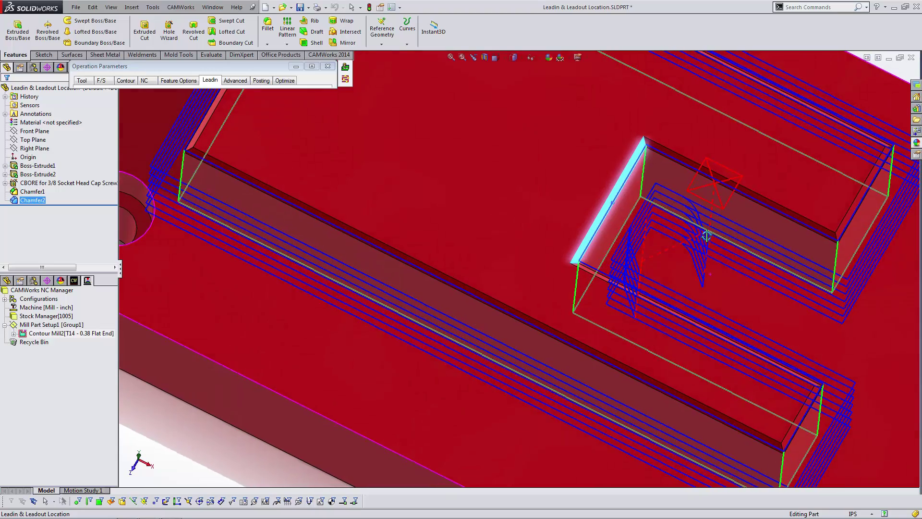
Pick the chamfered edge at the pocket's left corner and preview the gouge-checked toolpath again.
scroll(704, 237, "up", 5)
mouse_move(499, 213)
middle_mouse_down()
mouse_move(476, 195)
mouse_move(504, 204)
middle_mouse_up()
scroll(504, 203, "down", 5)
scroll(337, 160, "down", 2)
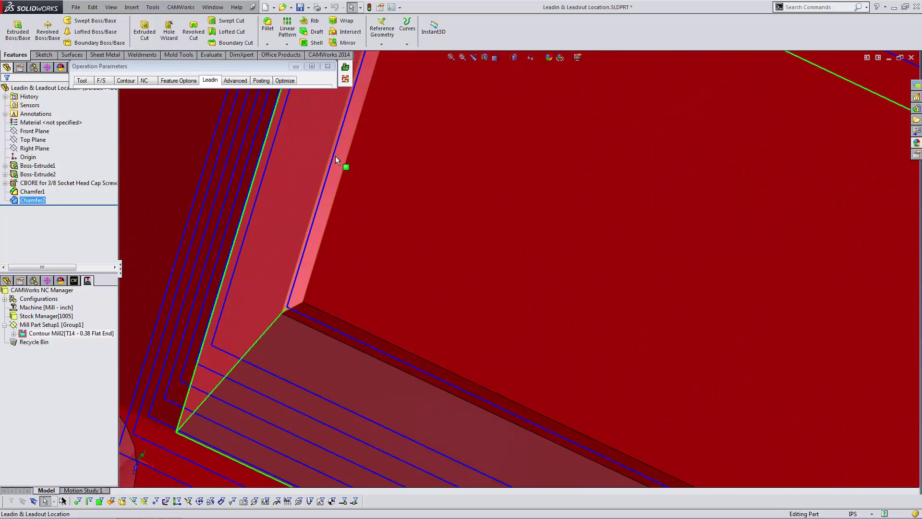
left_click(335, 153)
middle_click_drag(362, 153, 403, 140, "ctrl")
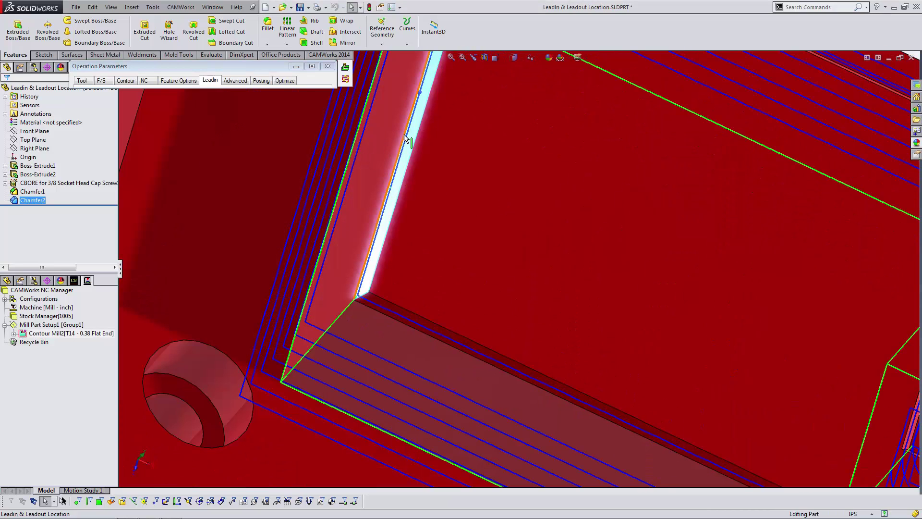
mouse_move(286, 303)
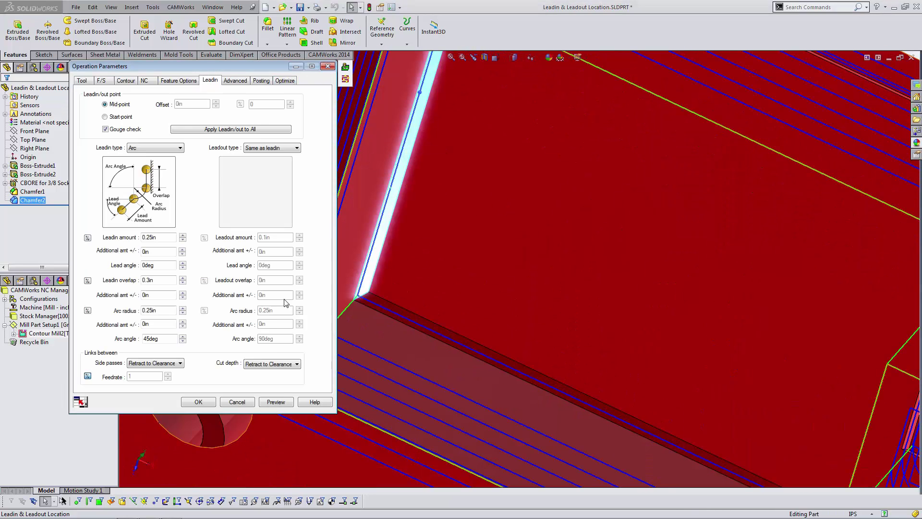
left_click(276, 402)
scroll(586, 285, "down", 6)
middle_click_drag(582, 265, 583, 263)
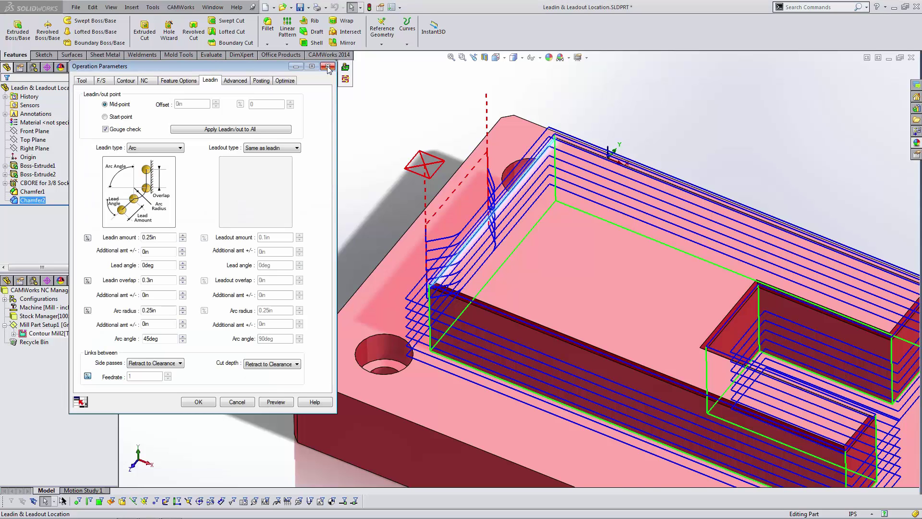
Switch the lead-in location to Start-point and preview the toolpath.
left_click(105, 117)
left_click(283, 401)
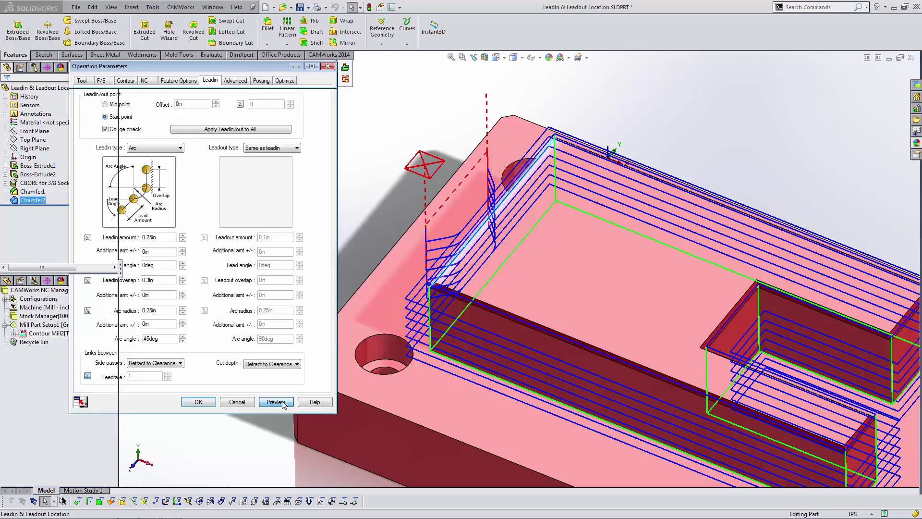
middle_click_drag(425, 362, 446, 374)
scroll(447, 375, "down", 4)
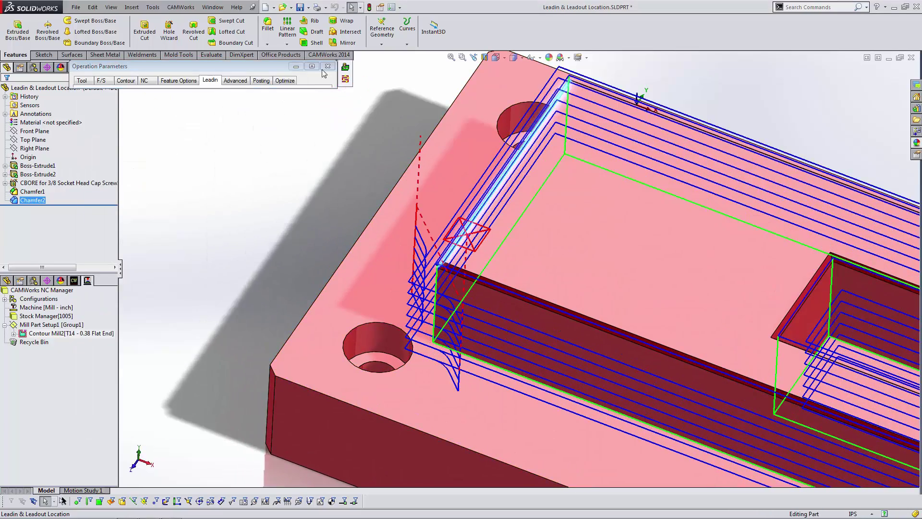
Offset the start point to 26% along the edge and preview the relocated lead-in.
mouse_move(326, 72)
left_click(216, 102)
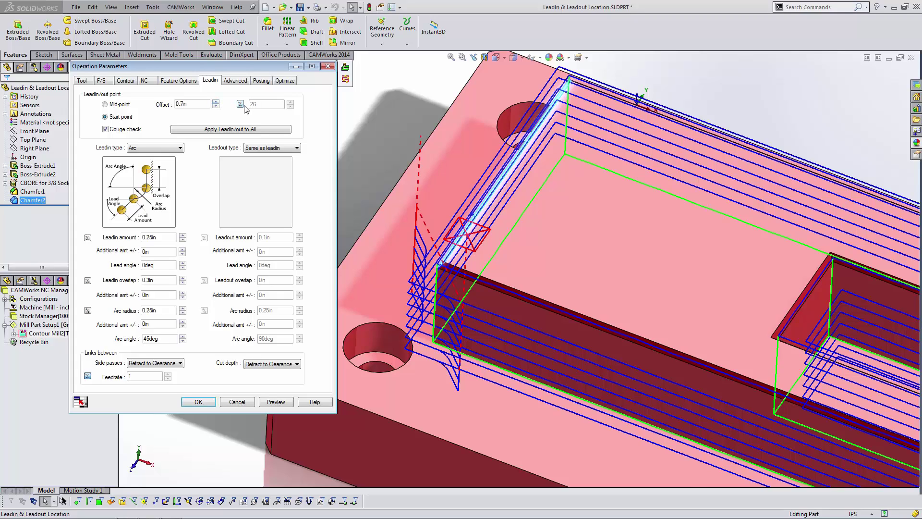
left_click(241, 105)
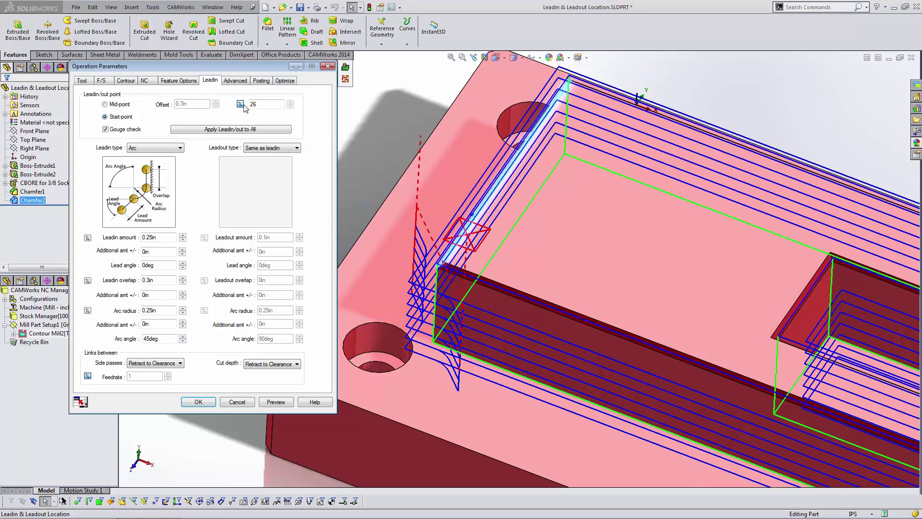
left_click(277, 402)
mouse_move(372, 257)
middle_mouse_down()
mouse_move(405, 269)
mouse_move(370, 246)
middle_mouse_up()
scroll(579, 287, "up", 5)
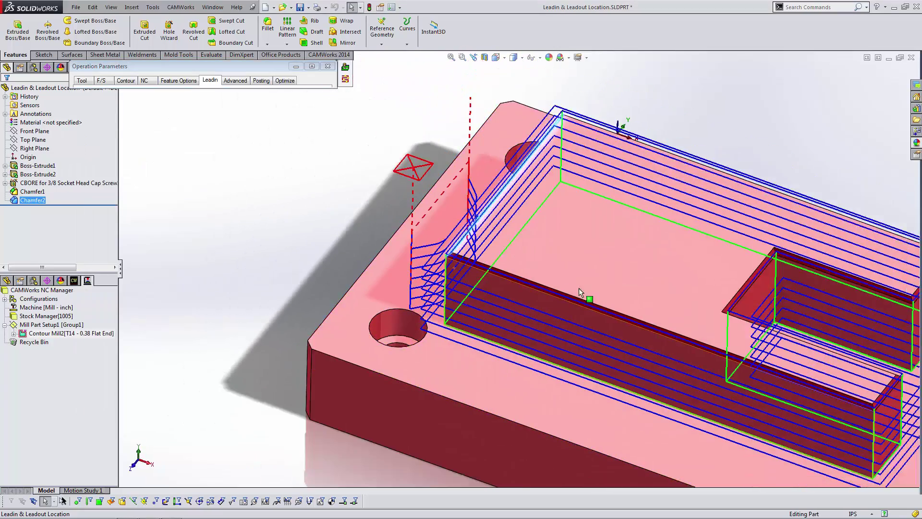